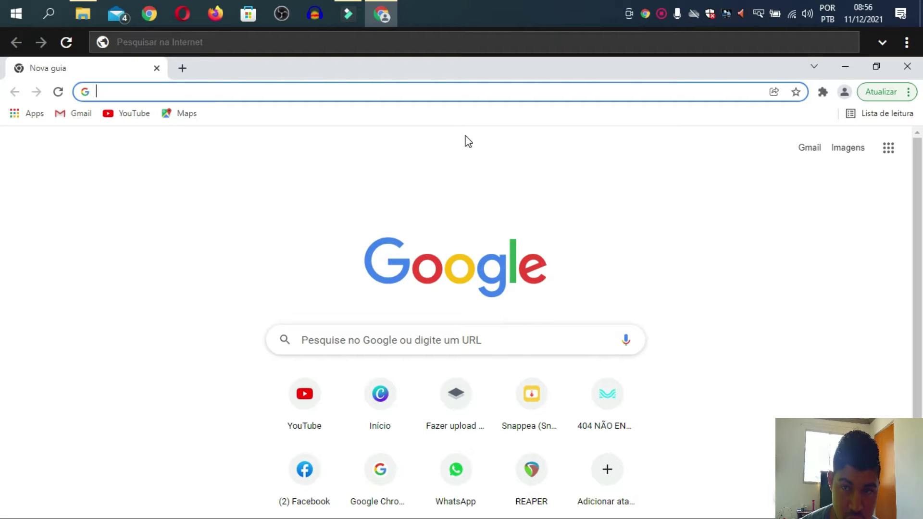
Step: Google 'moises musica' and scroll down to the Moises App result at moises.ai
text(m)
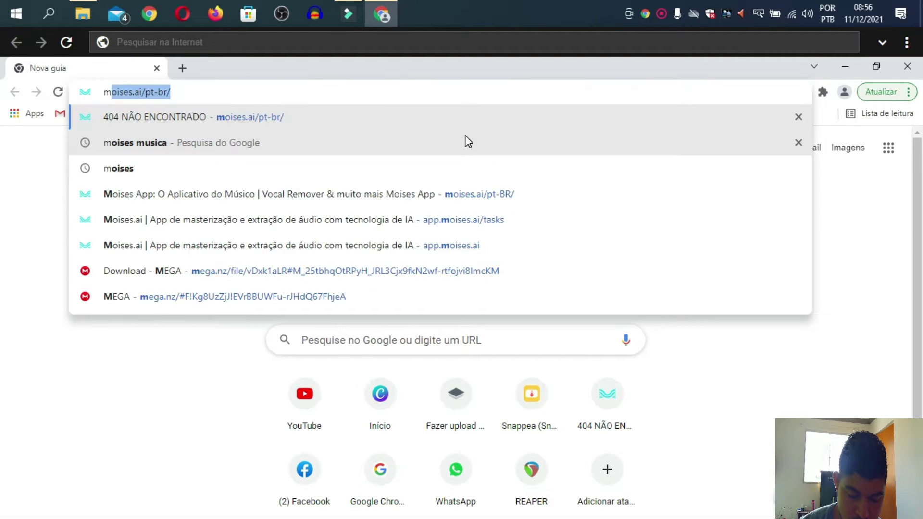
text(oise)
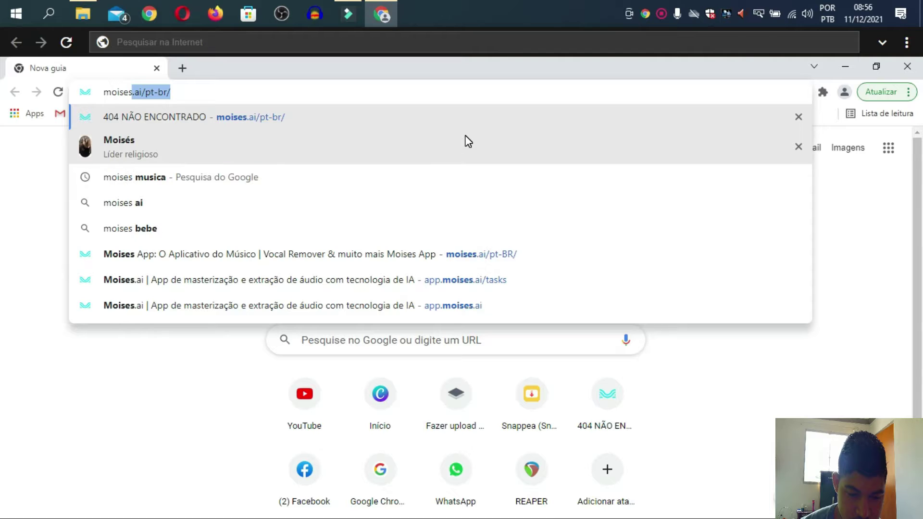
text(s mu)
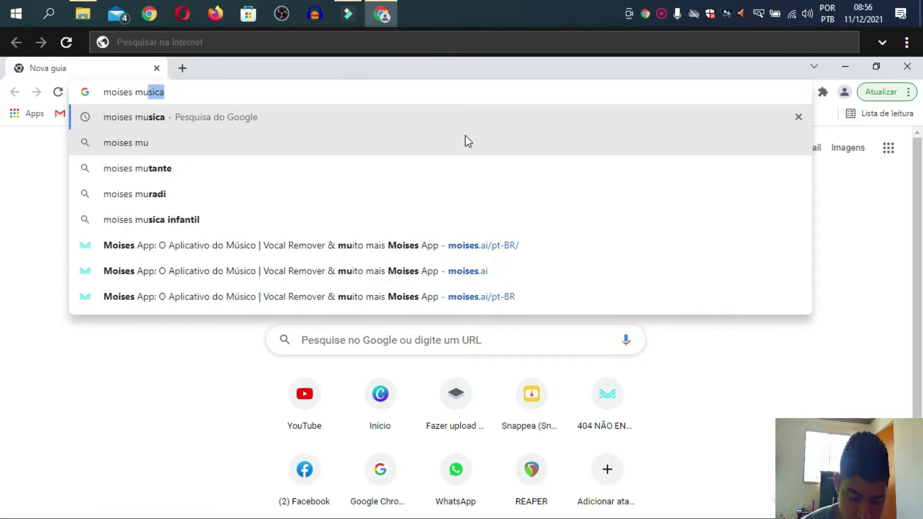
text(sica)
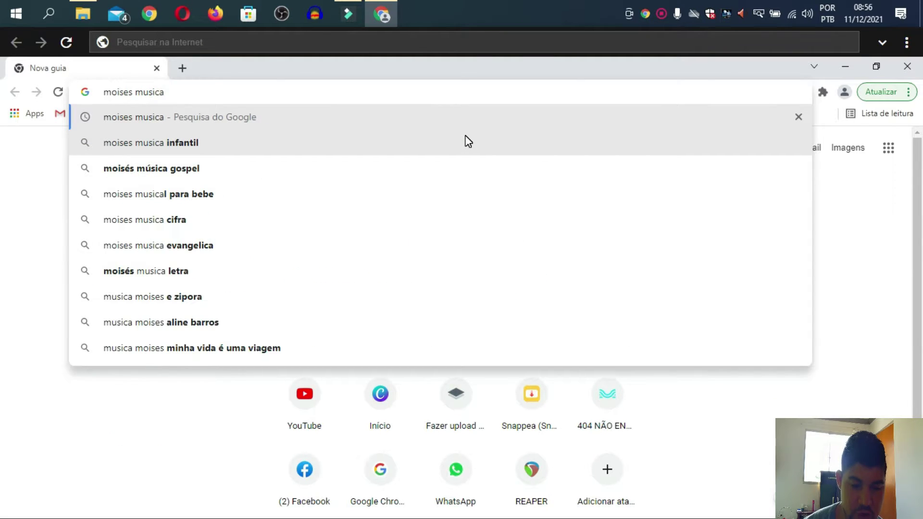
key(Return)
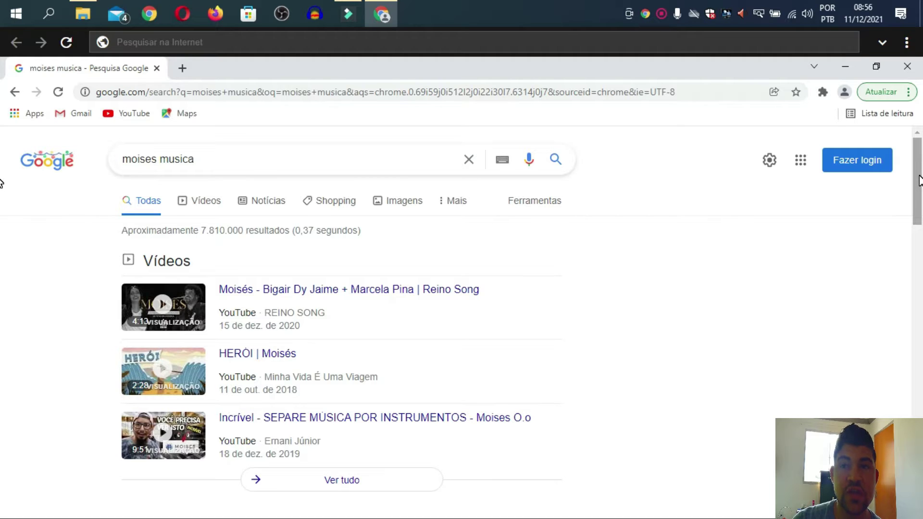
mouse_move(919, 179)
mouse_down()
mouse_move(922, 212)
mouse_move(919, 168)
mouse_move(917, 202)
mouse_up()
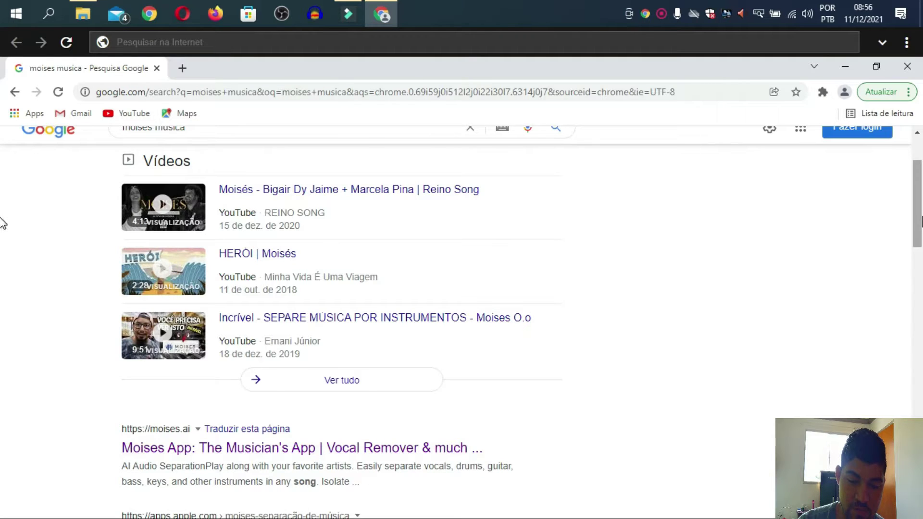
scroll(918, 210, down, 1)
scroll(918, 202, down, 1)
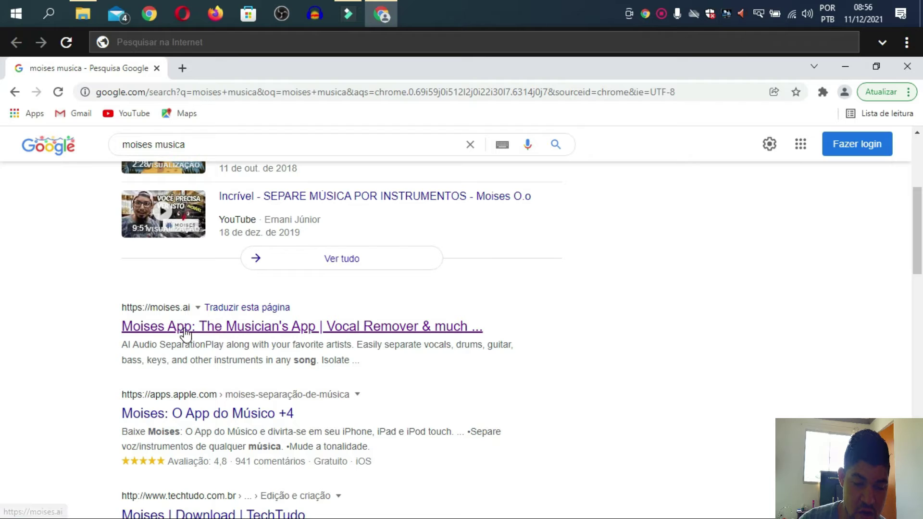
Step: Open the Moises App site from the results and go to its Entrar sign-in page
click(251, 327)
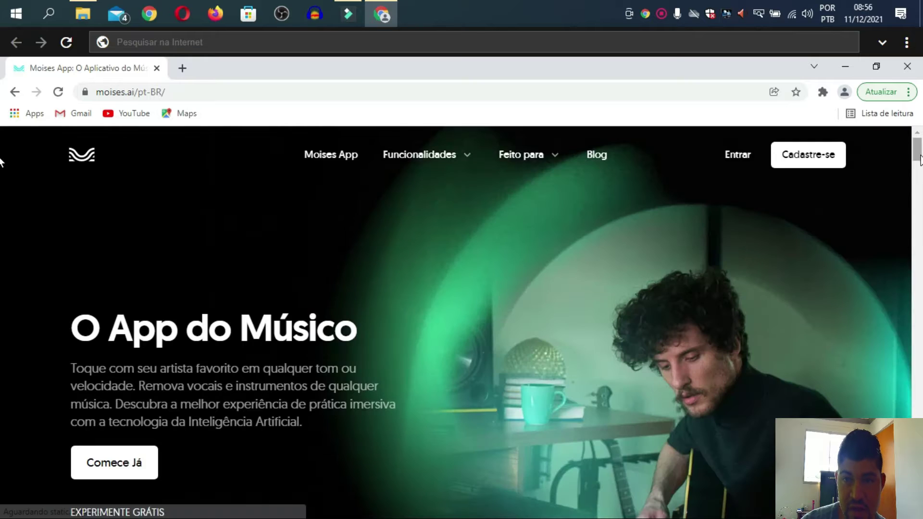
scroll(918, 155, down, 3)
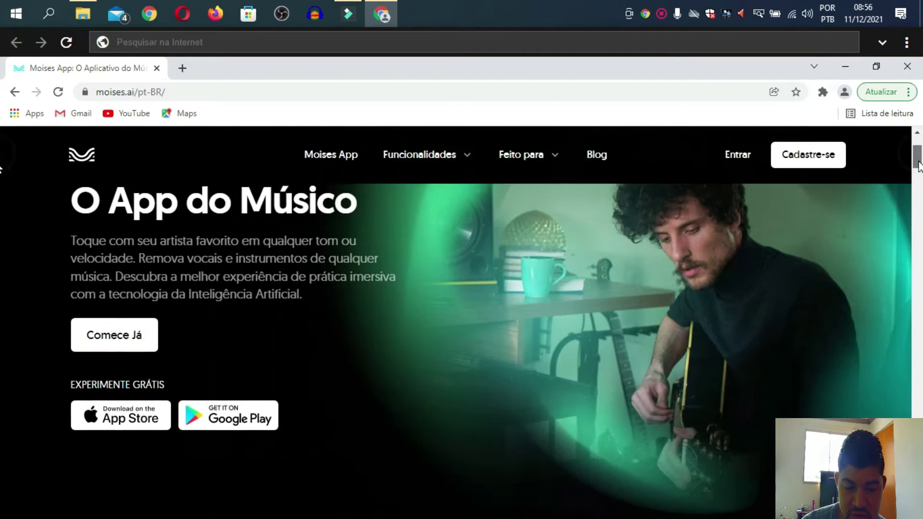
scroll(919, 155, up, 3)
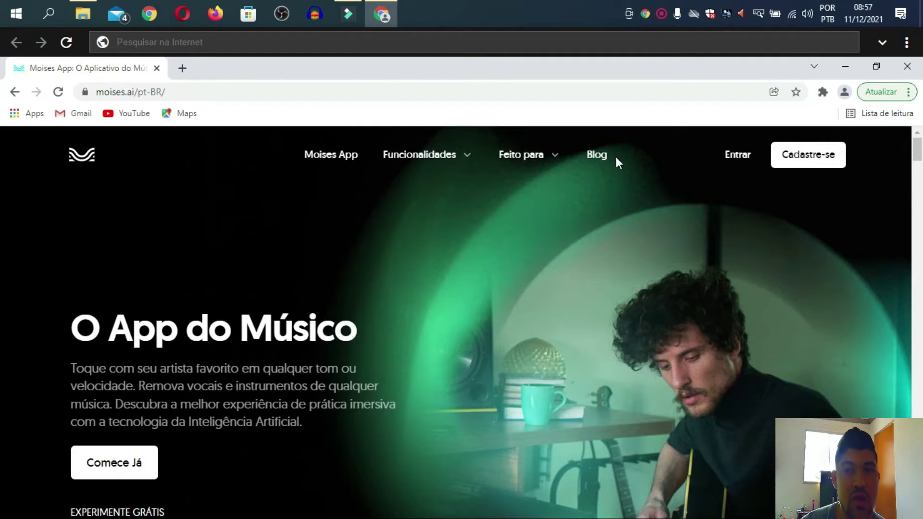
click(738, 155)
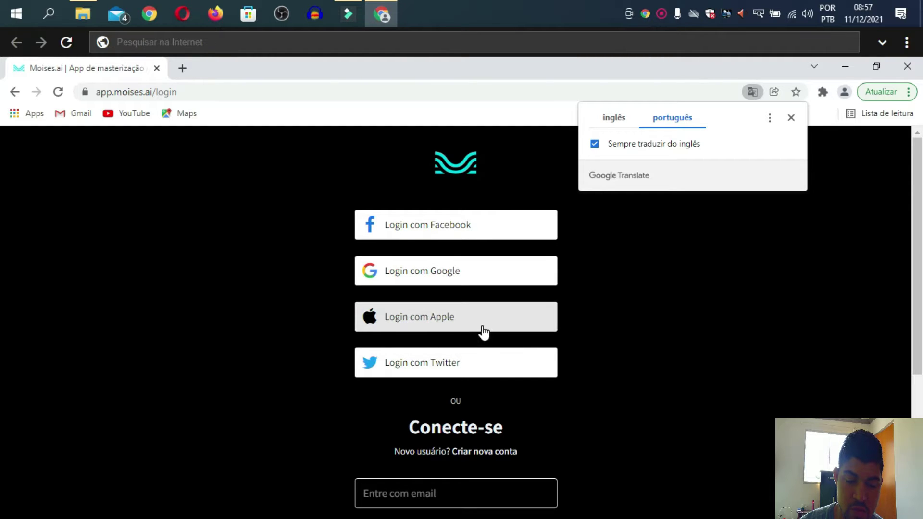
Step: Log in to Moises.ai with Google, using the saved account e-mail and its password
click(418, 275)
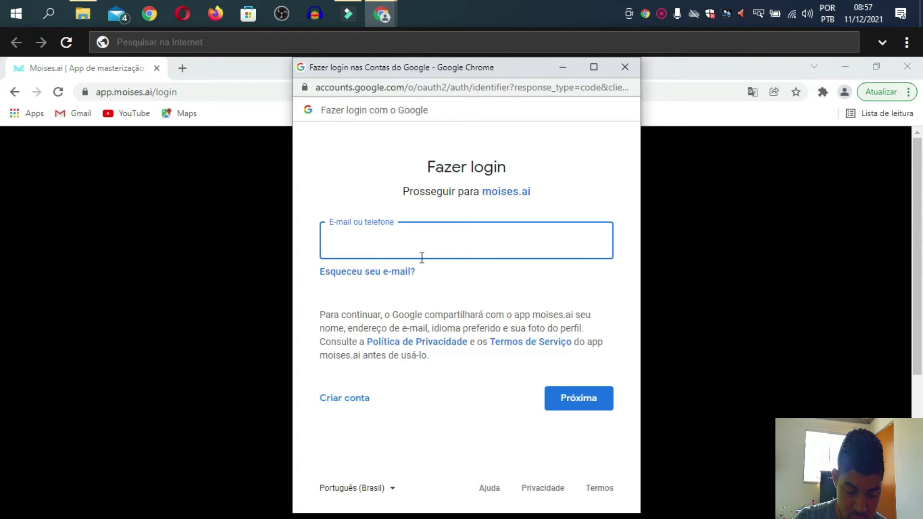
text(f)
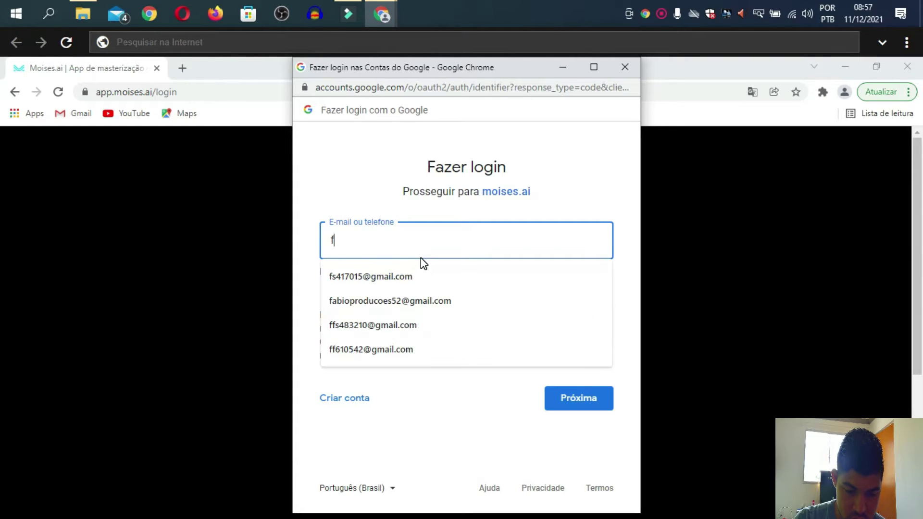
click(421, 300)
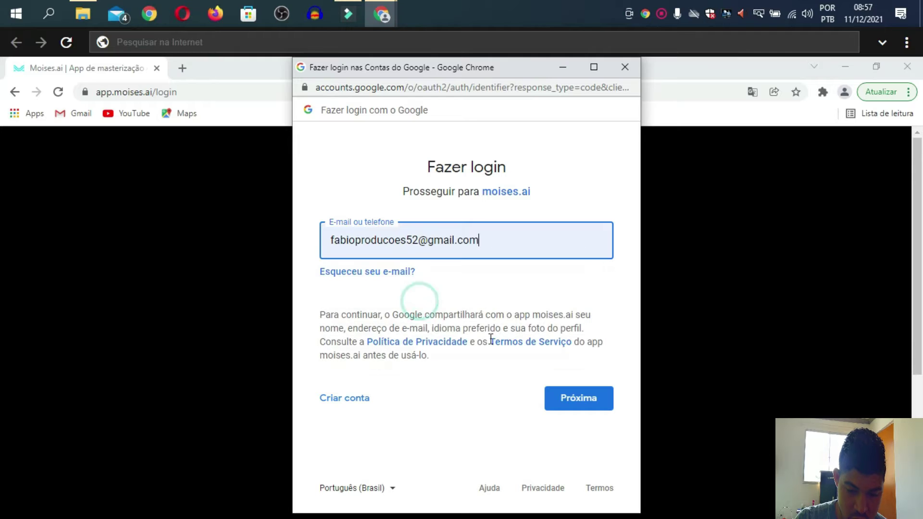
click(579, 399)
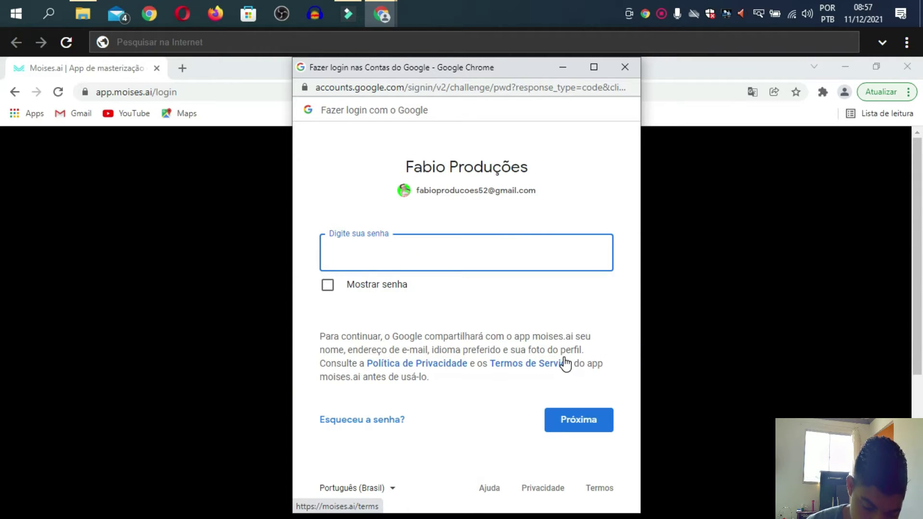
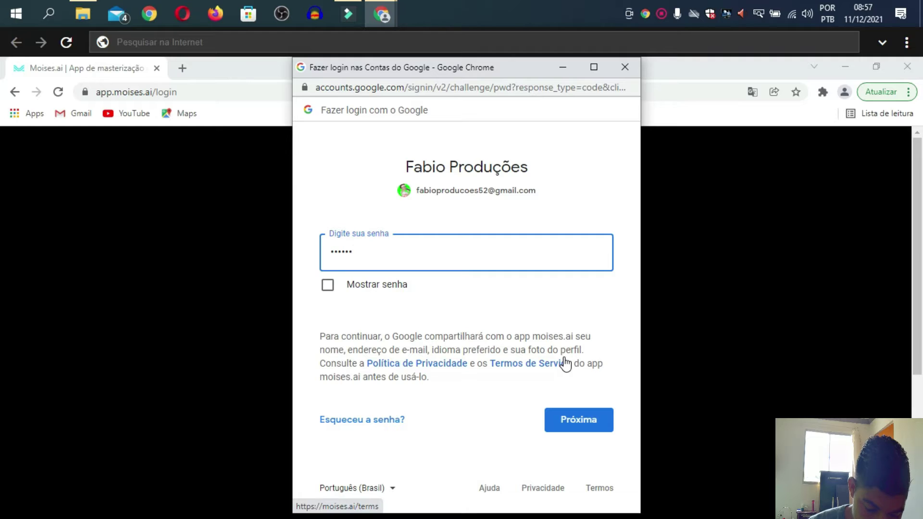
key(Return)
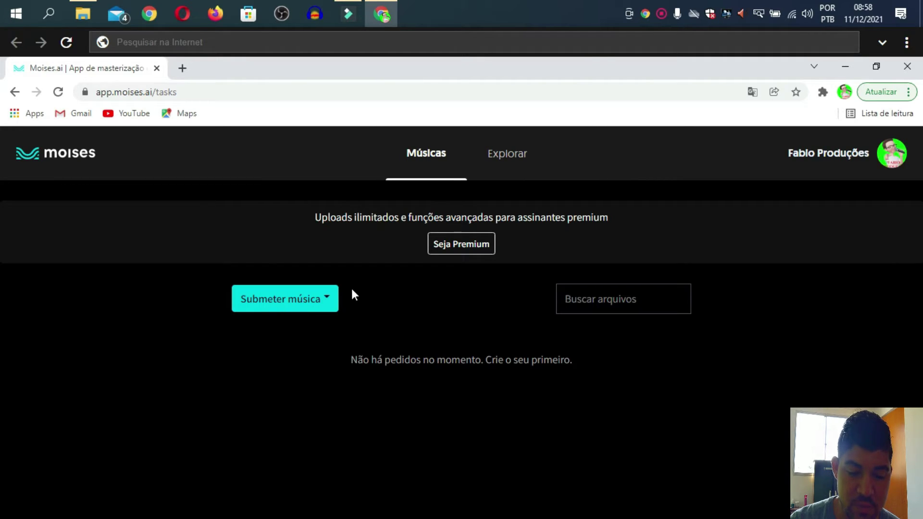
Step: Open the Submeter música dropdown to list Faixas separadas and Masterização (BETA)
click(326, 301)
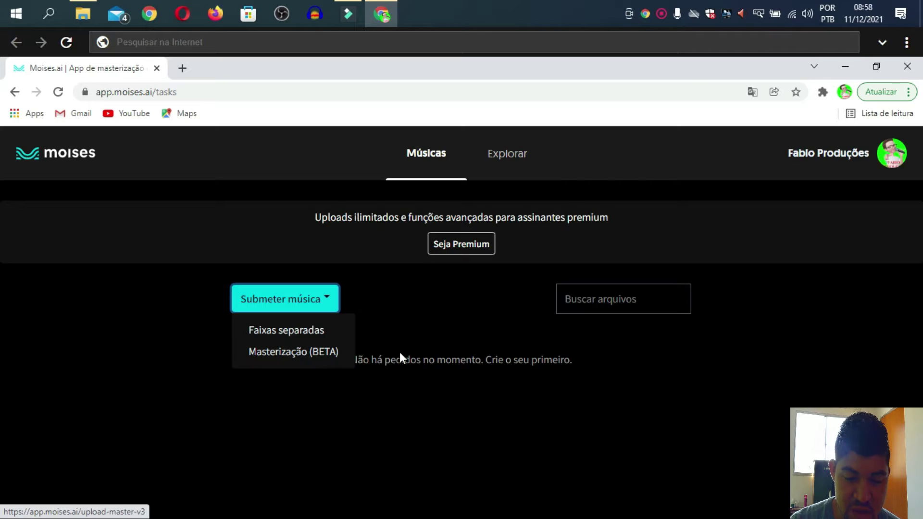
Step: Start a Masterização submission and choose Buscar uma música under Selecione uma referência
click(307, 353)
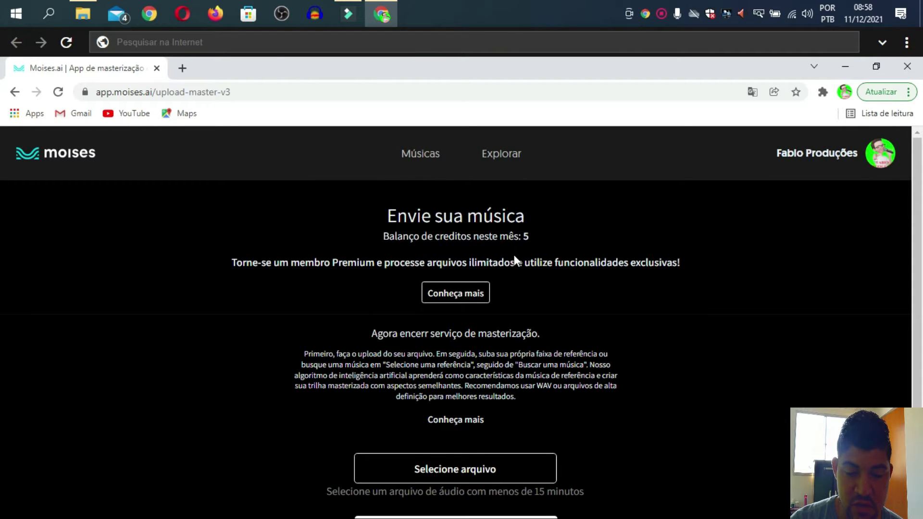
scroll(515, 258, down, 3)
scroll(520, 272, up, 3)
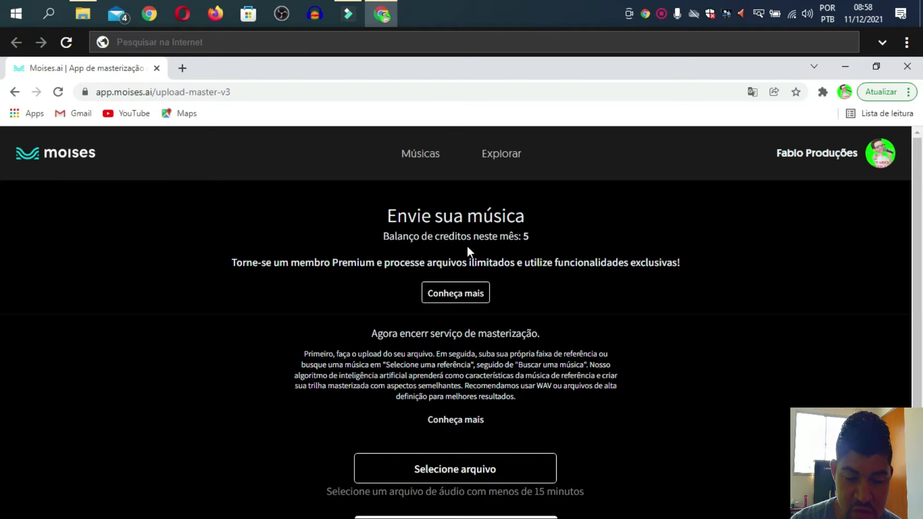
scroll(630, 260, down, 3)
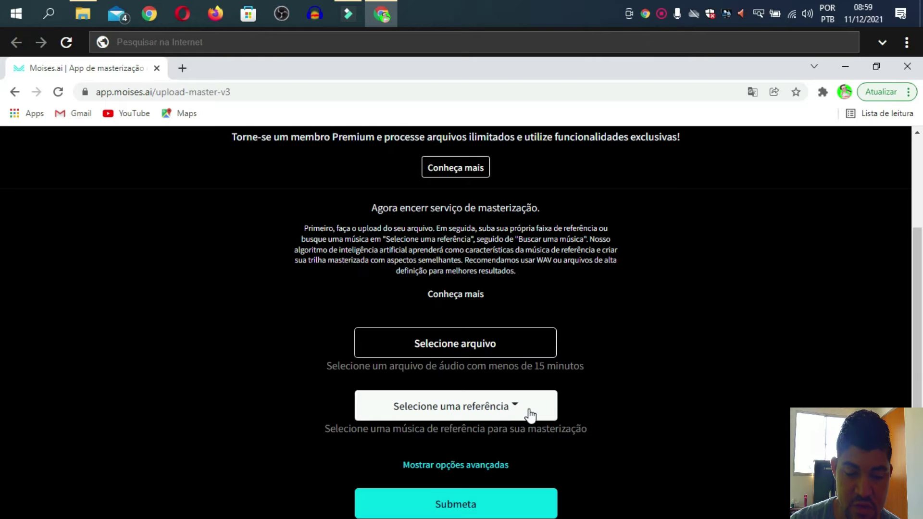
click(515, 406)
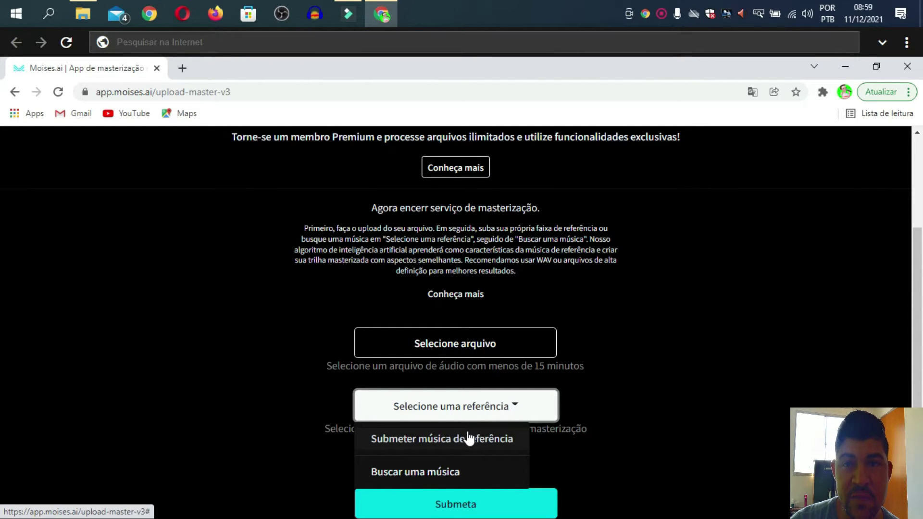
click(423, 474)
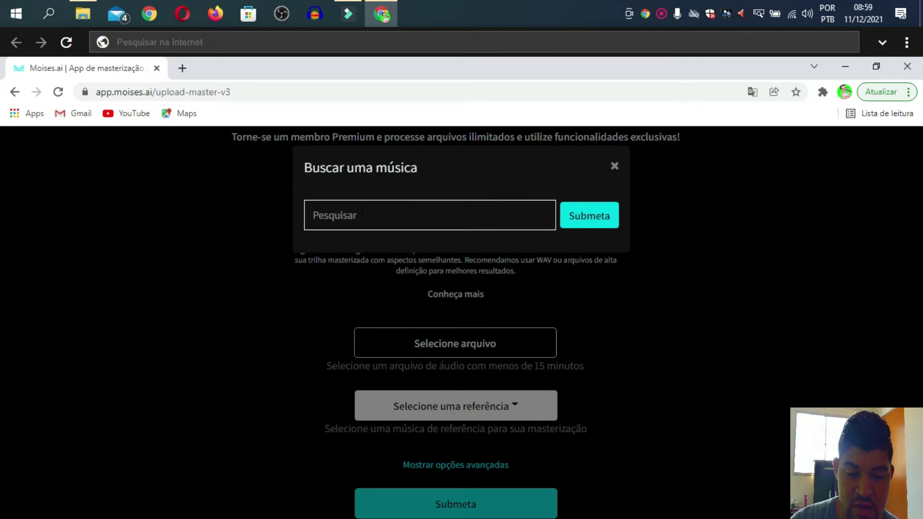
Step: Search 'baroes da pisadinha' and pick Esquema Preferido (Ao Vivo) as the reference track
click(351, 214)
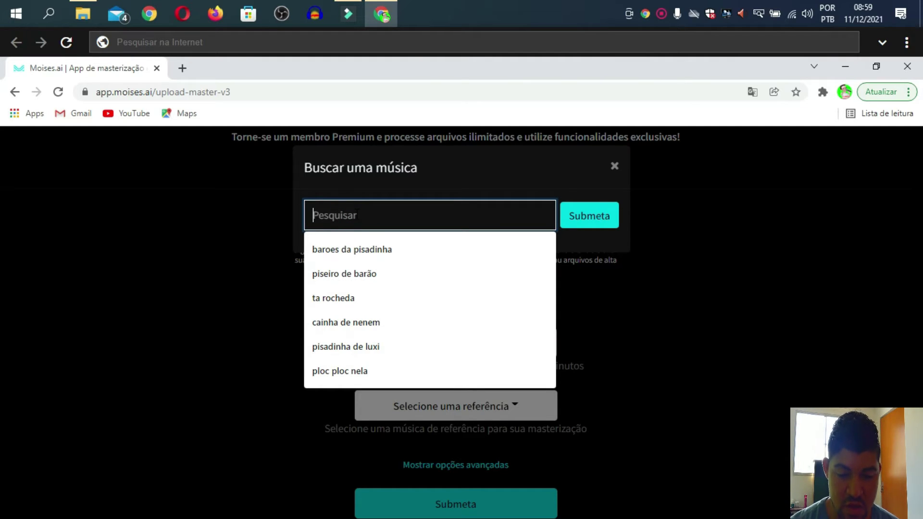
click(374, 250)
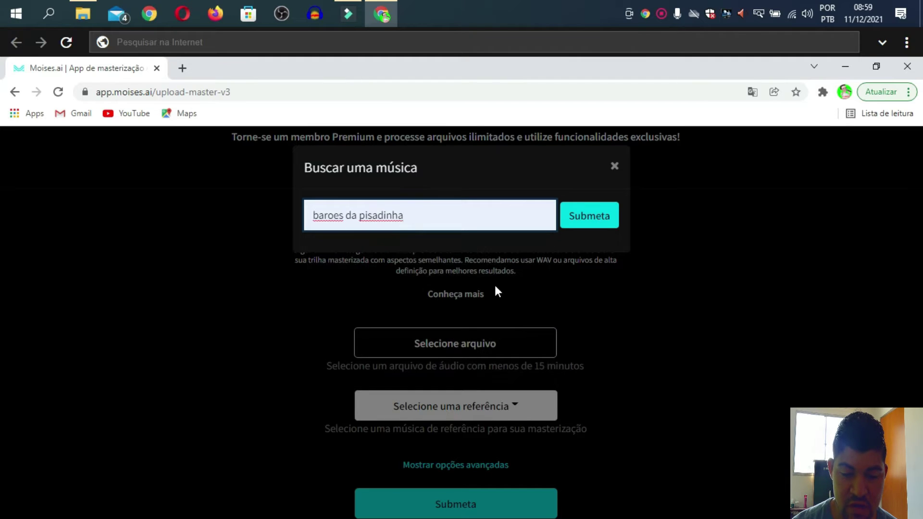
click(599, 223)
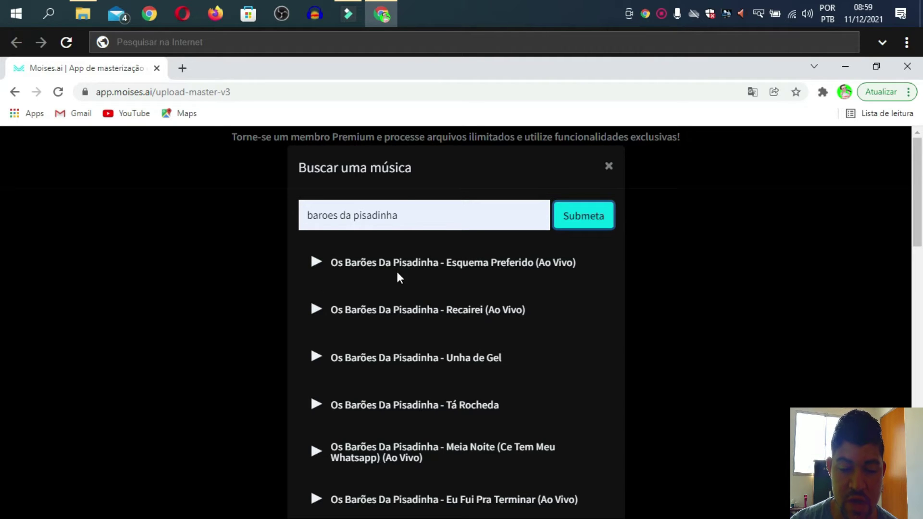
click(433, 264)
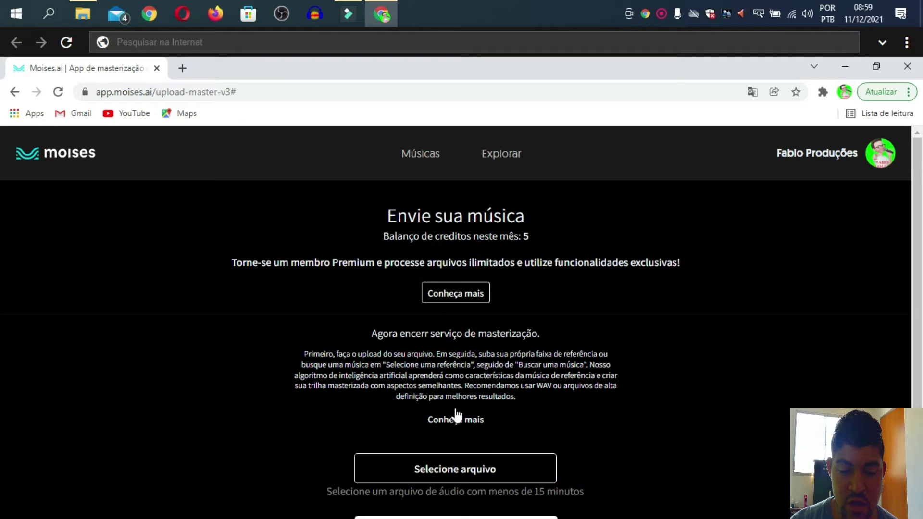
Step: Select the local file 03-eu-to-vendo as the song to master
scroll(452, 414, down, 1)
scroll(443, 386, down, 1)
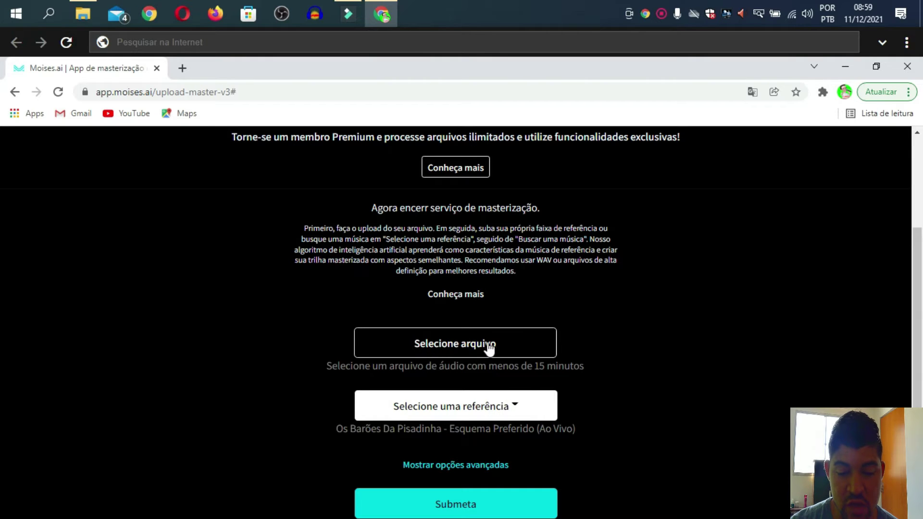
click(457, 344)
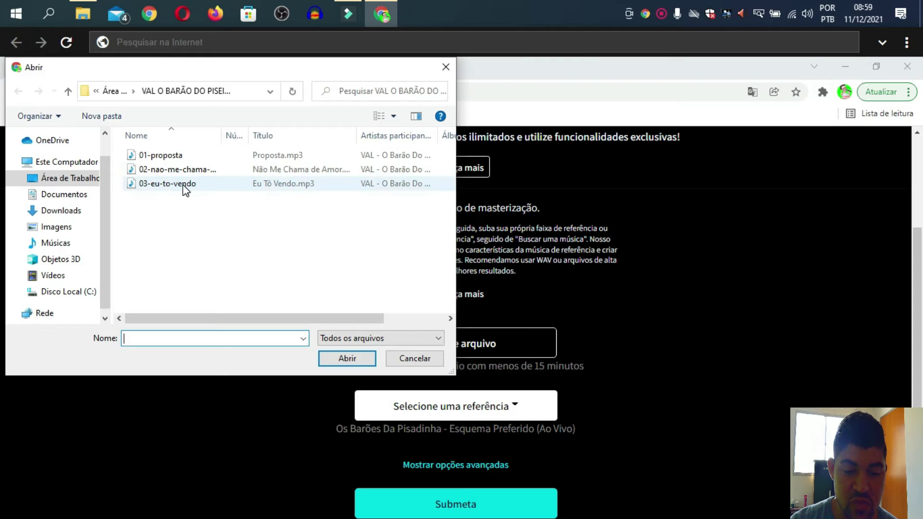
mouse_move(167, 184)
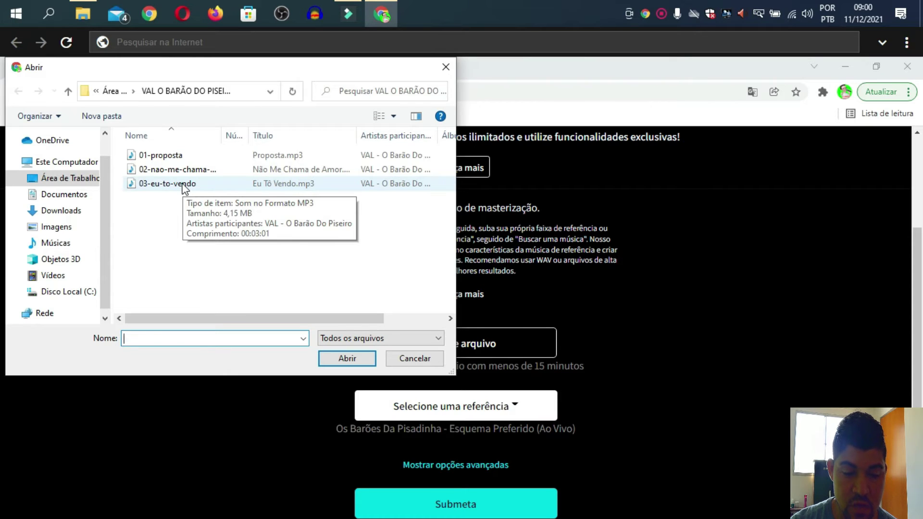
click(186, 185)
click(340, 361)
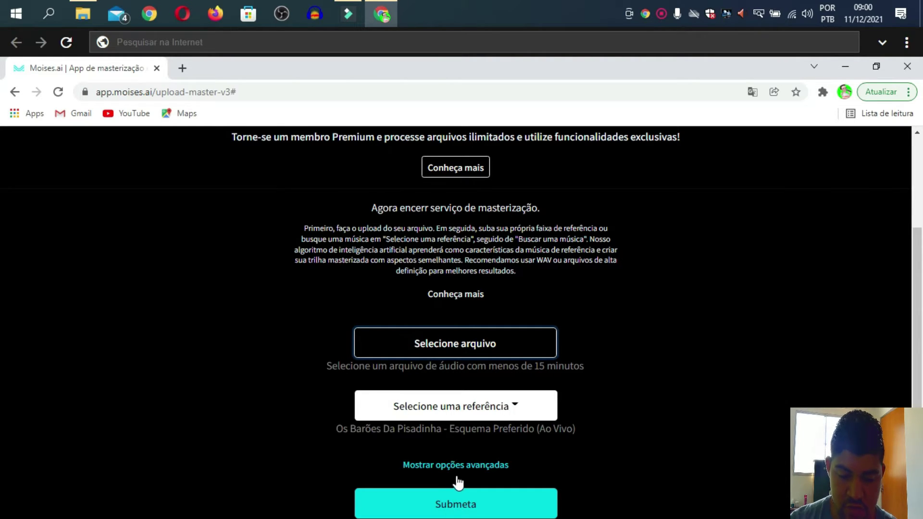
Step: Submit 03-eu-to-vendo for mastering and dismiss the Google Translate prompt
click(451, 509)
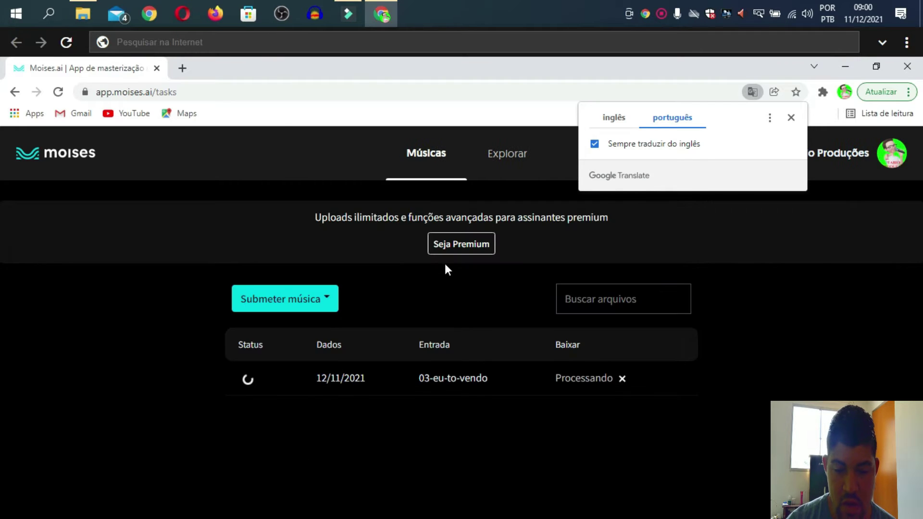
click(791, 117)
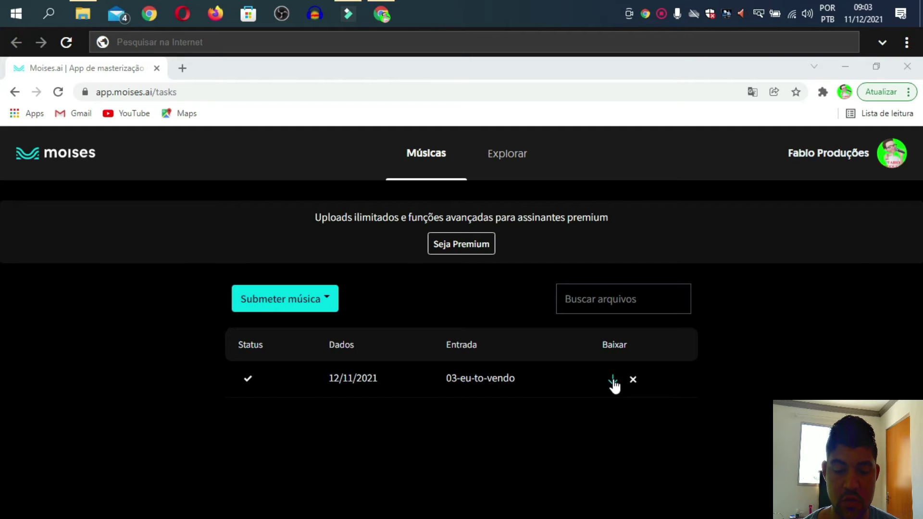
Step: Open the 03-eu-to-vendo mastering results from the arrow in its Baixar column
click(614, 383)
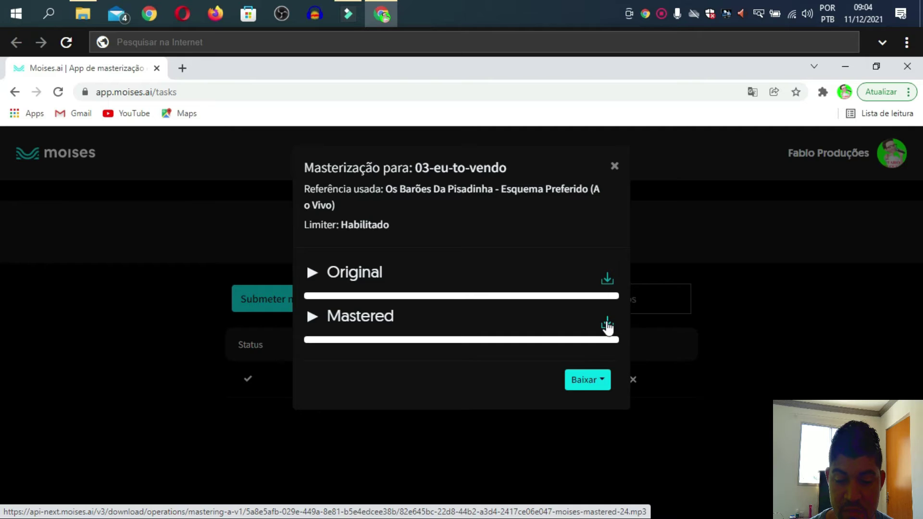
Step: Download the Mastered version of 03-eu-to-vendo as an MP3 through the player's Fazer o download option
click(608, 326)
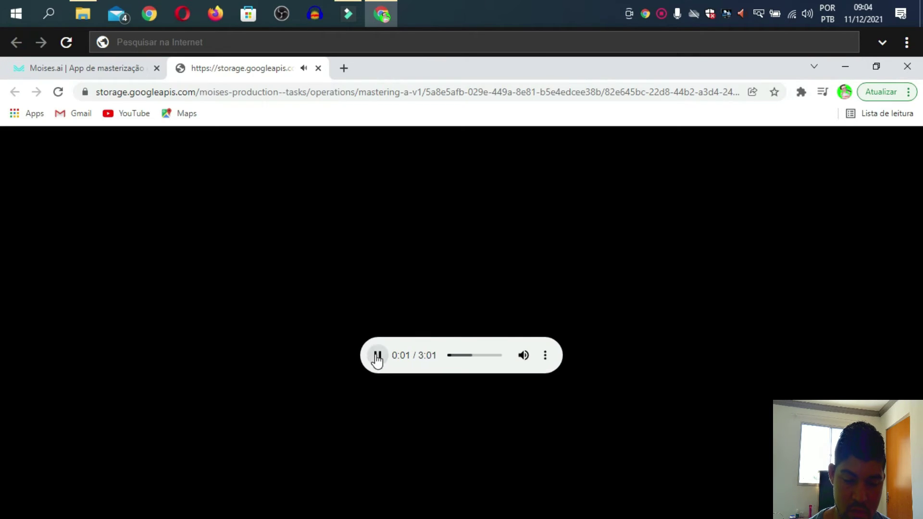
click(378, 356)
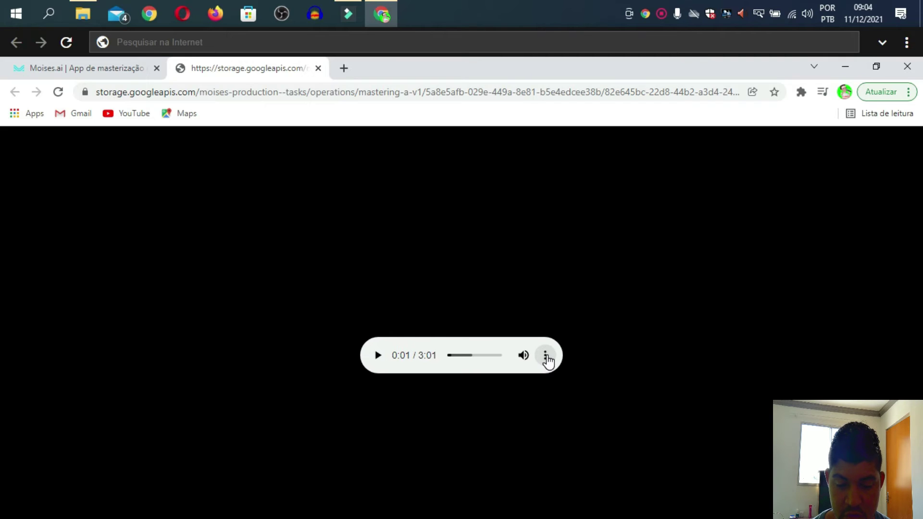
click(548, 357)
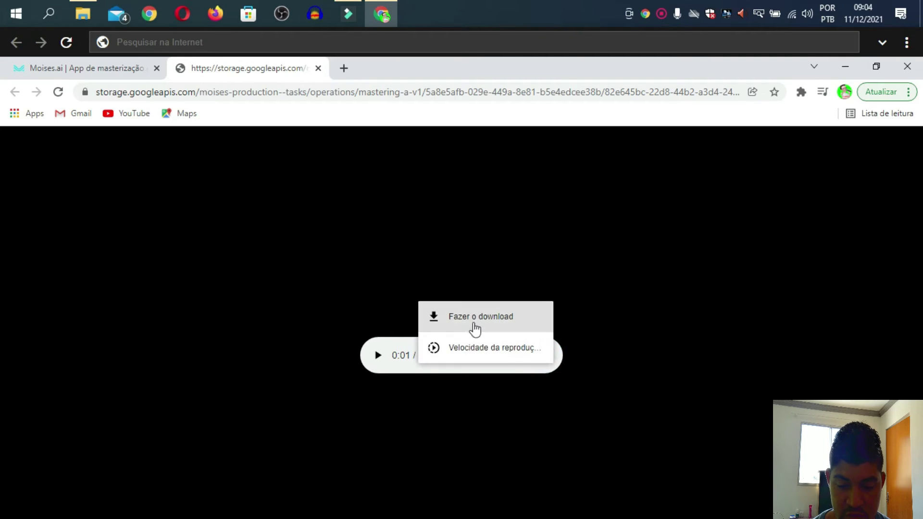
click(449, 318)
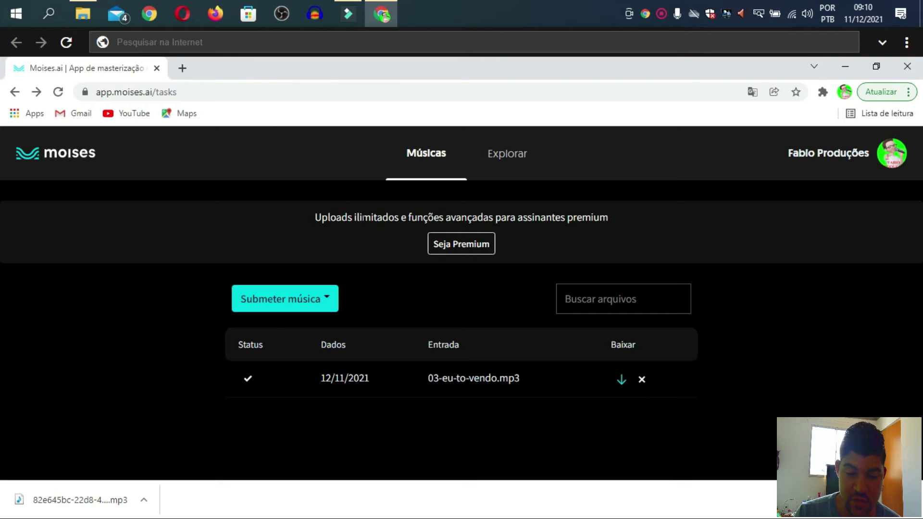
Step: Start a 'Faixas separadas' submission and load 03-eu-to-vendo.mp3 for 2-pistas vocals/accompaniment extraction
click(331, 303)
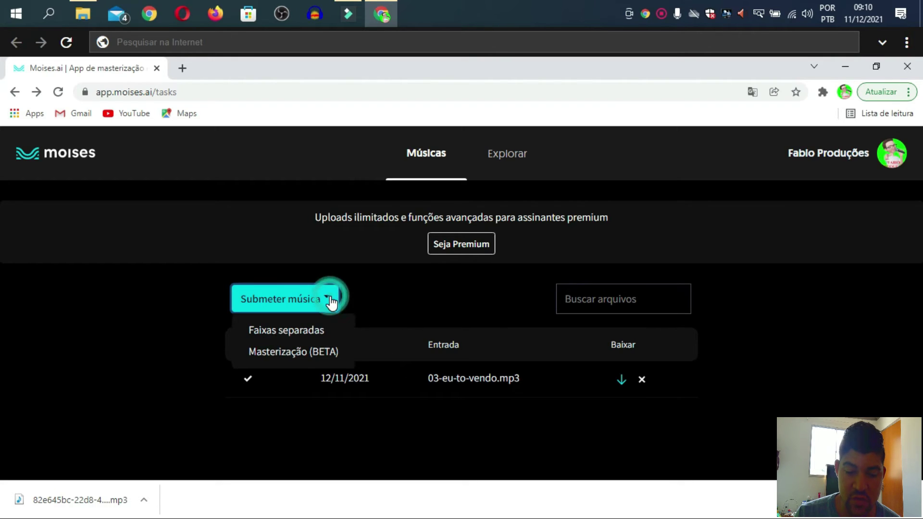
click(306, 331)
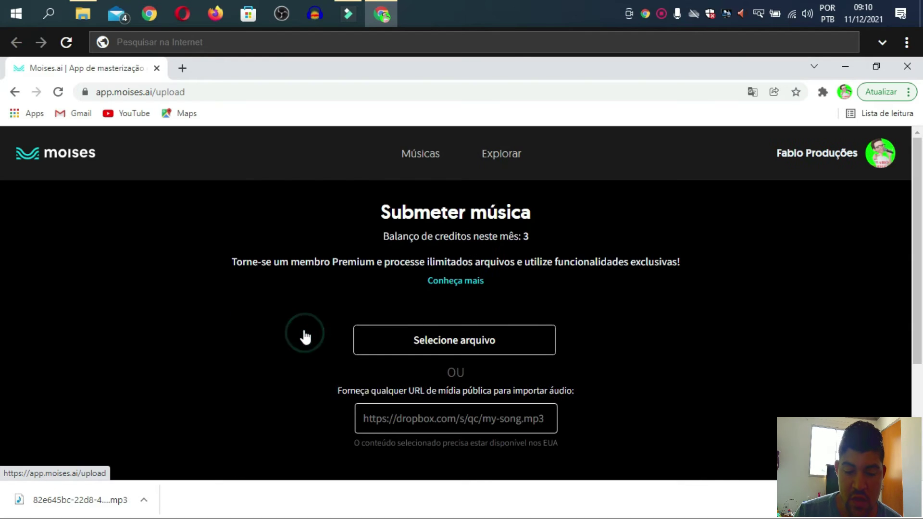
scroll(356, 234, down, 1)
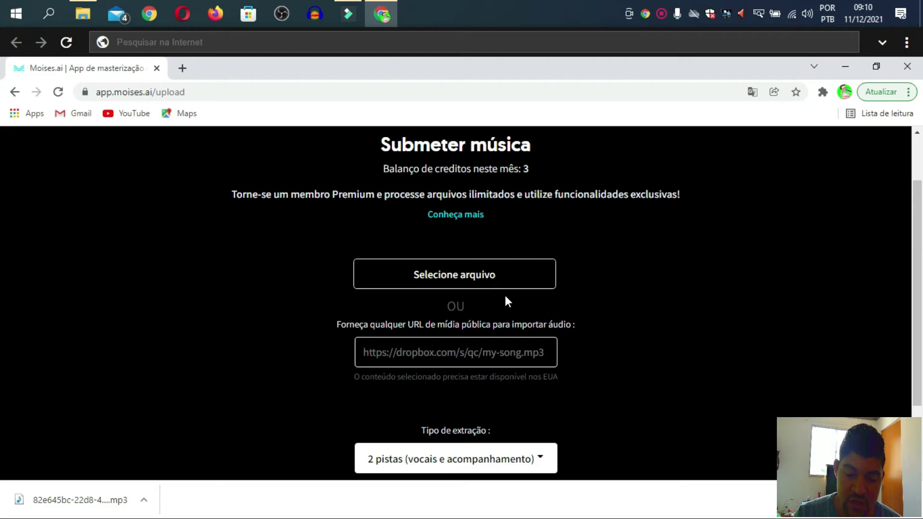
click(459, 278)
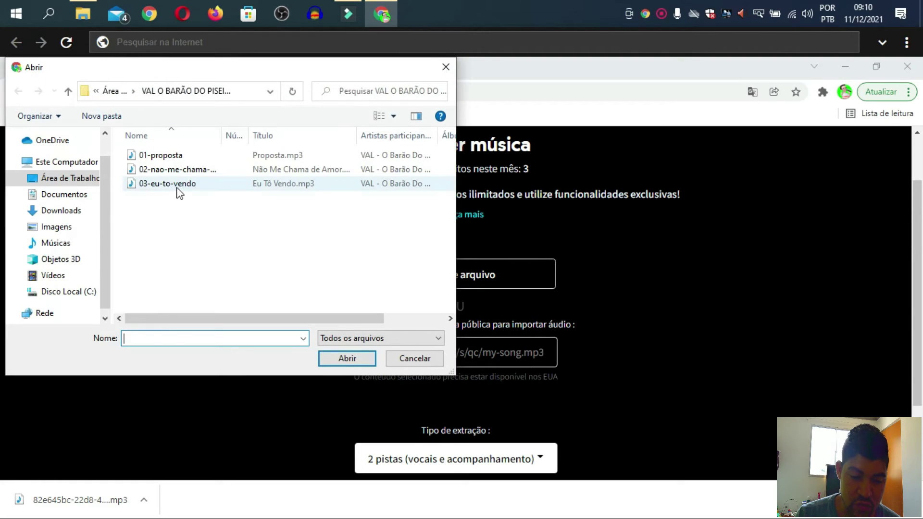
click(177, 189)
click(339, 361)
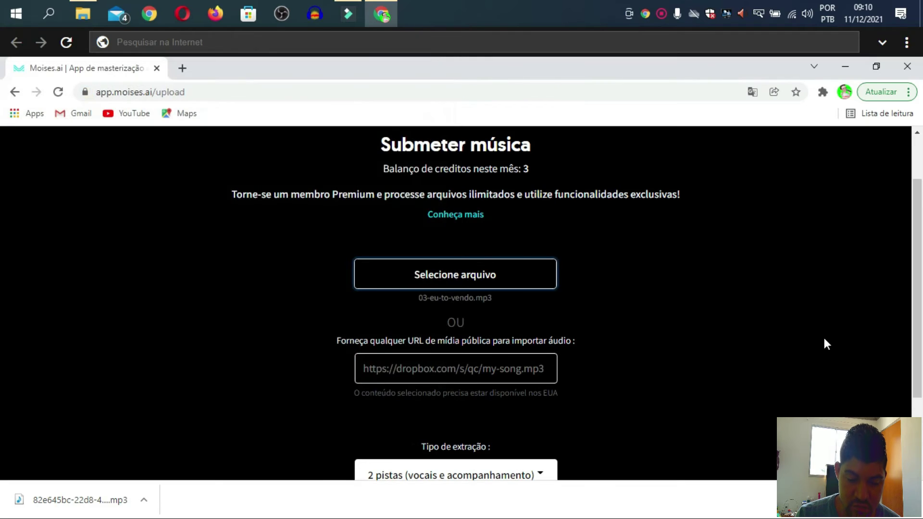
scroll(769, 327, down, 3)
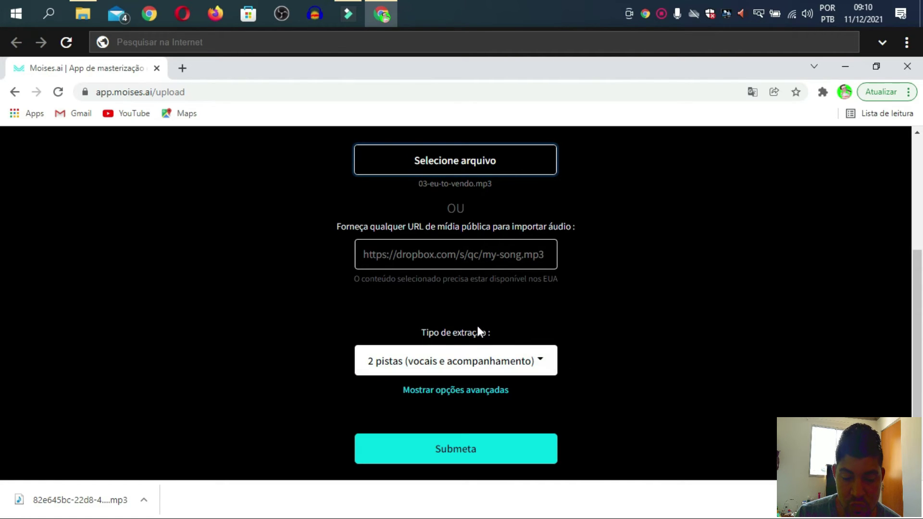
click(543, 366)
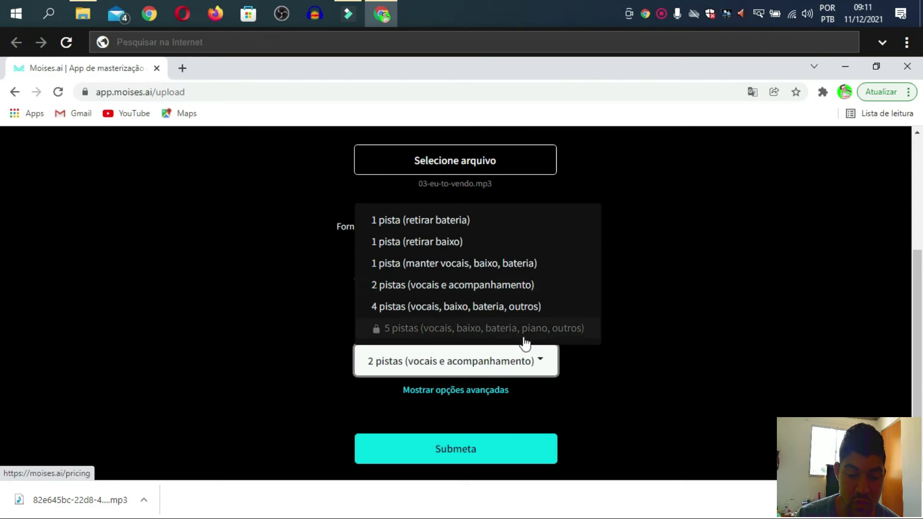
click(406, 286)
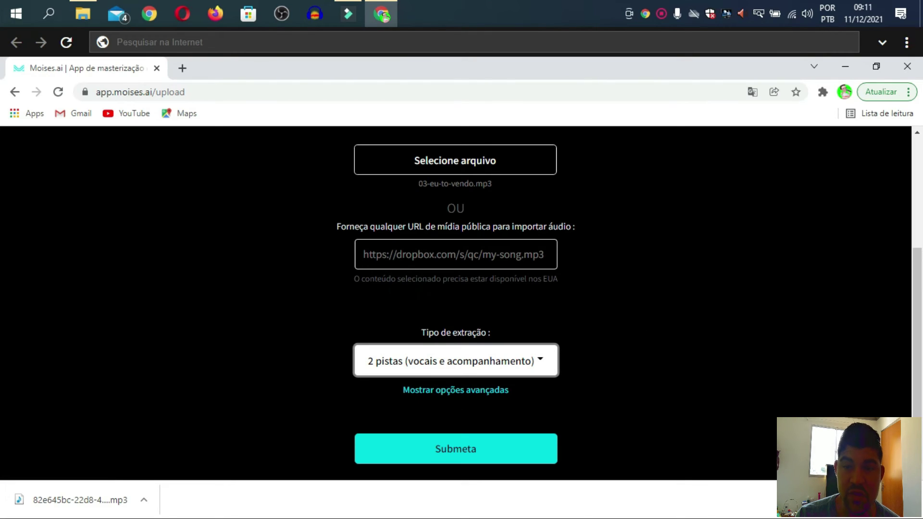